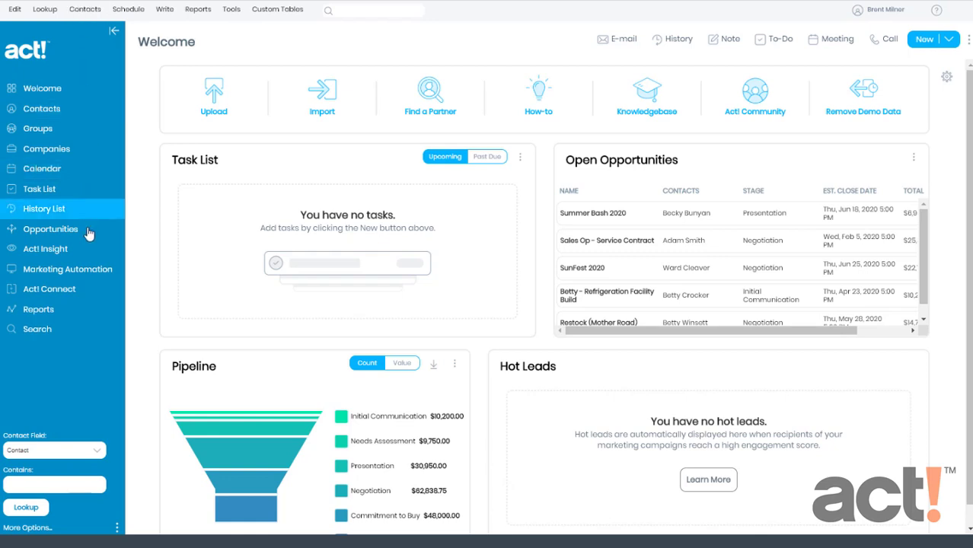
Open the Marketing Automation section from the left navigation pane
{"action": "left_click", "coordinate": [93, 278]}
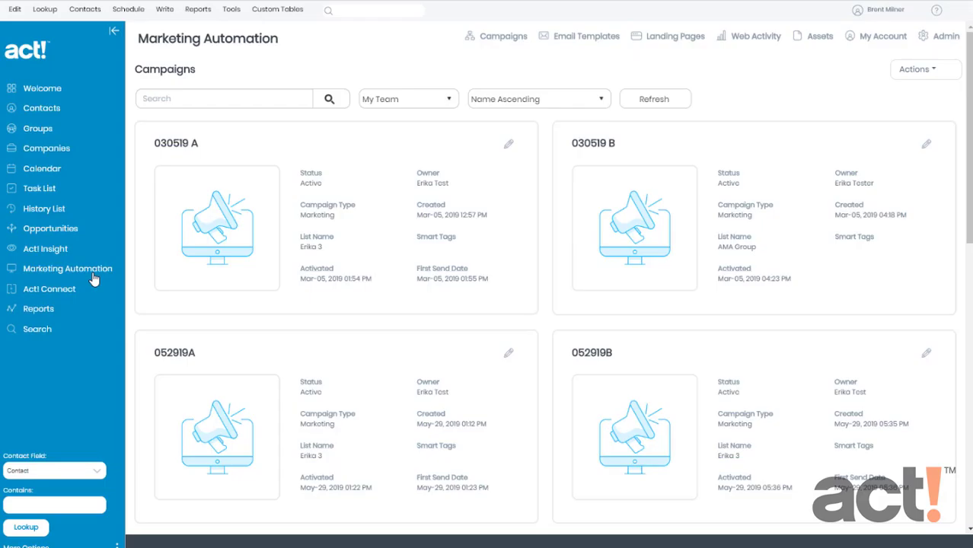
Refresh the campaign list and start a New Campaign (beta) from the Actions menu
{"action": "left_click", "coordinate": [502, 39]}
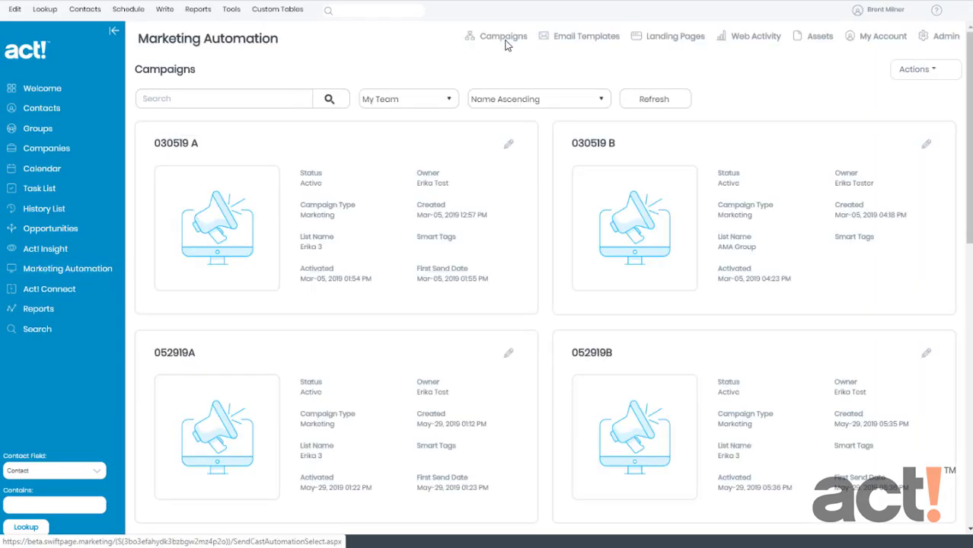
{"action": "left_click", "coordinate": [923, 76]}
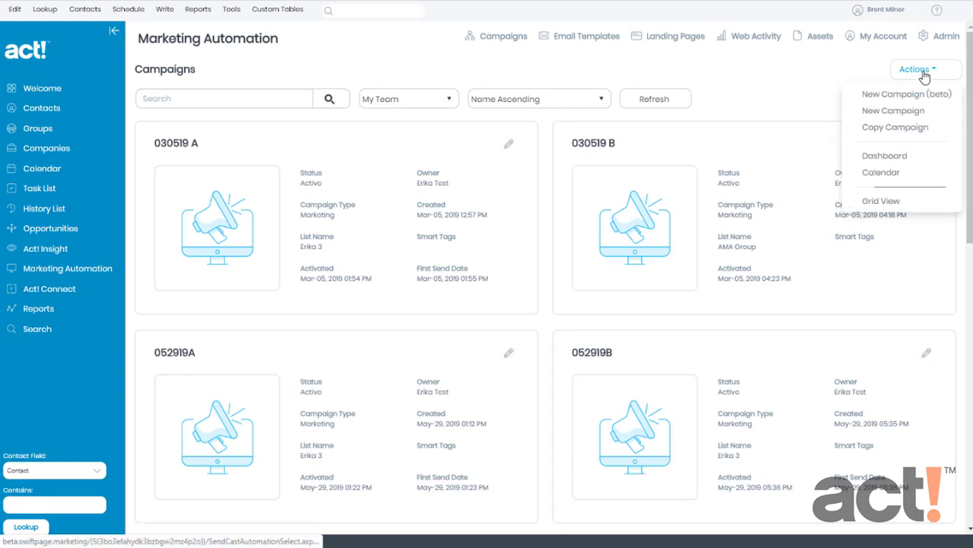
{"action": "left_click", "coordinate": [918, 96]}
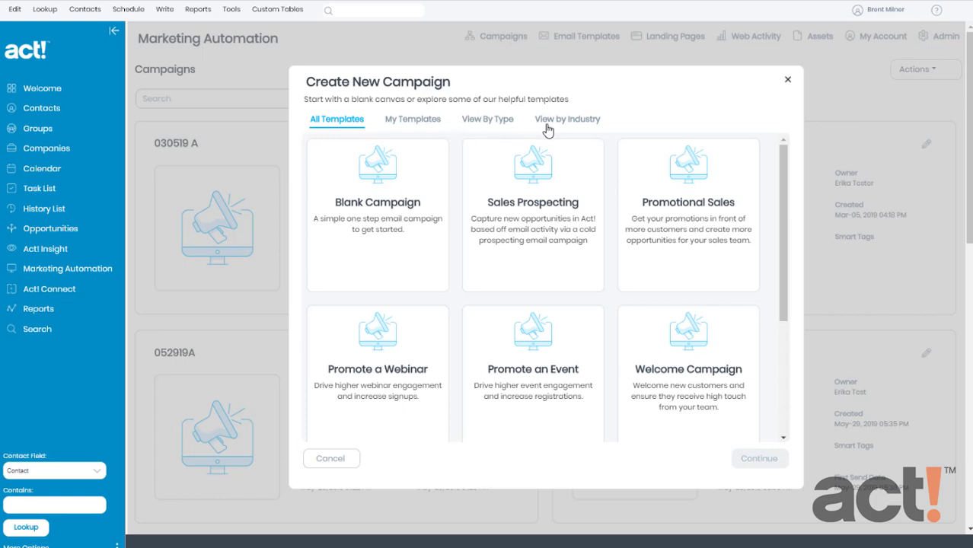
Browse templates by type and Marketing, then pick the Welcome Campaign template and continue
{"action": "left_click", "coordinate": [489, 123]}
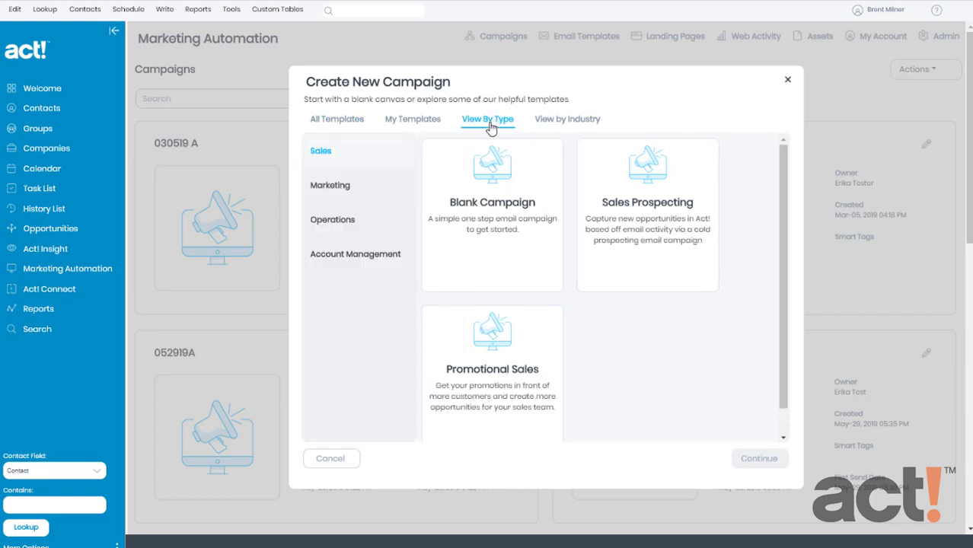
{"action": "left_click", "coordinate": [349, 193]}
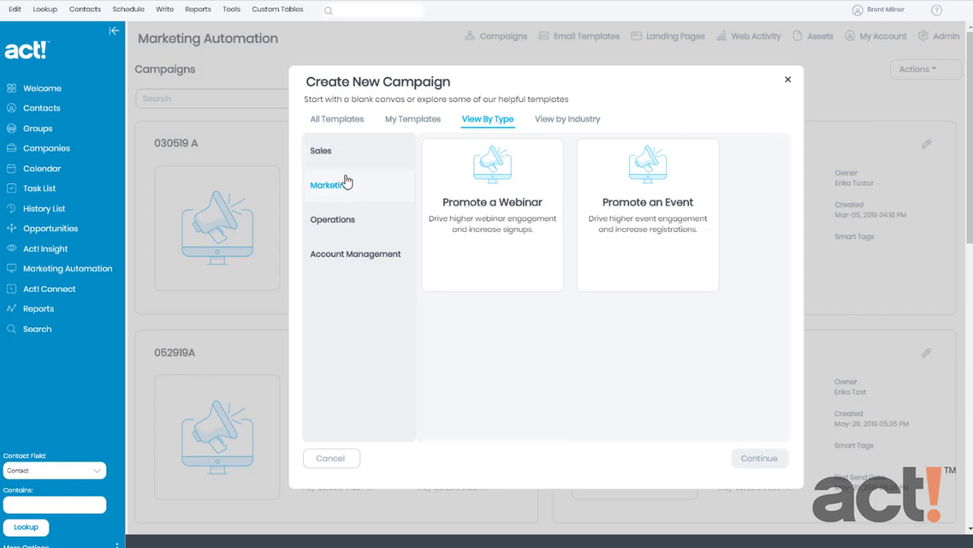
{"action": "left_click", "coordinate": [337, 126]}
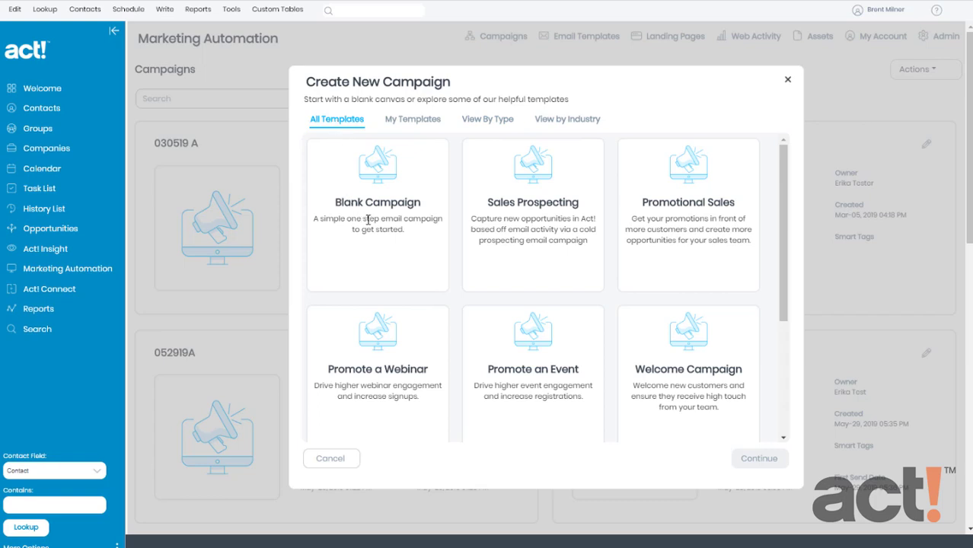
{"action": "left_click", "coordinate": [671, 390]}
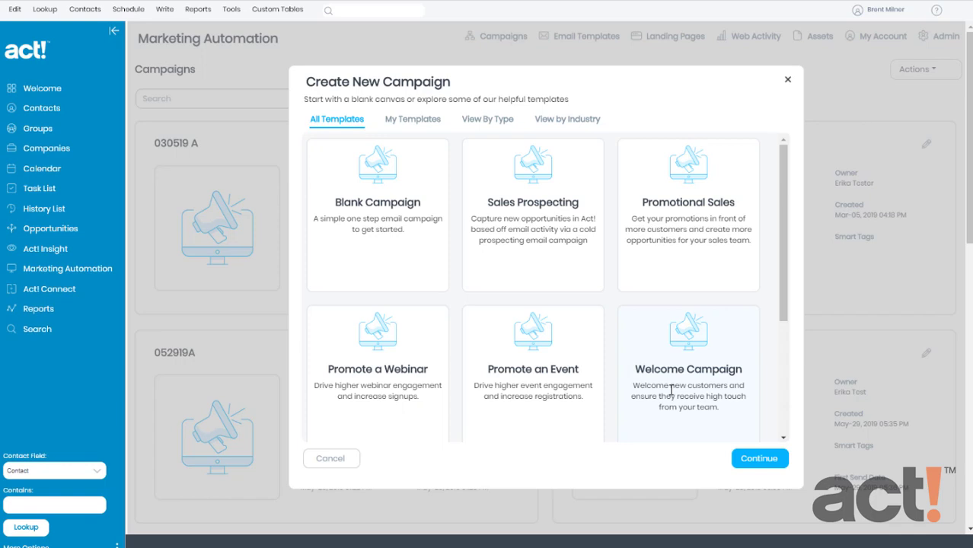
{"action": "left_click", "coordinate": [758, 461]}
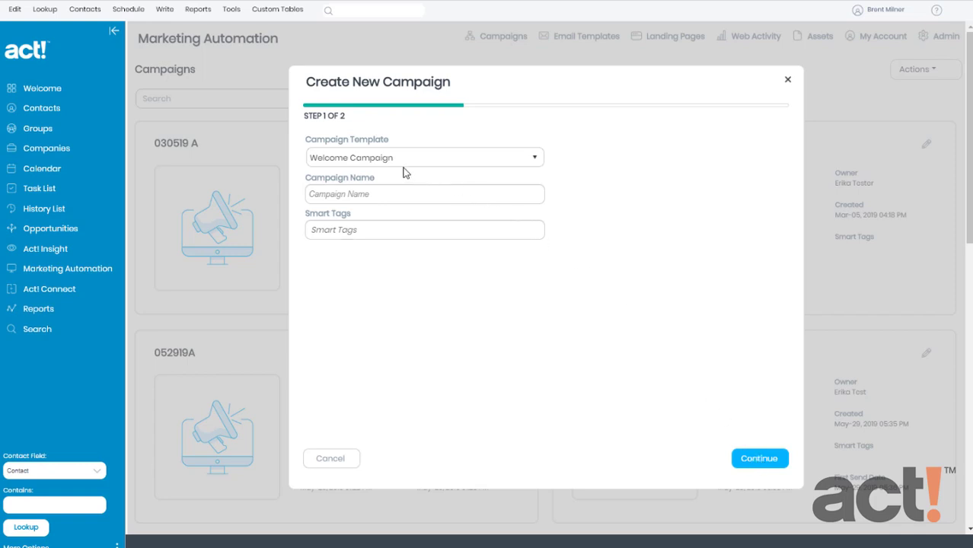
Keep Welcome Campaign as the template and name the campaign 'Welcome New Customers'
{"action": "left_click", "coordinate": [378, 161]}
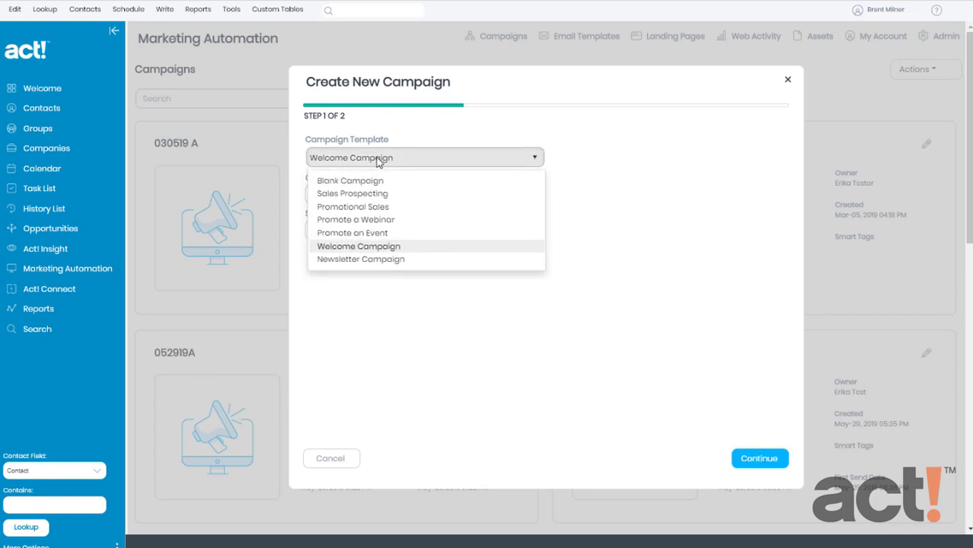
{"action": "left_click", "coordinate": [667, 198]}
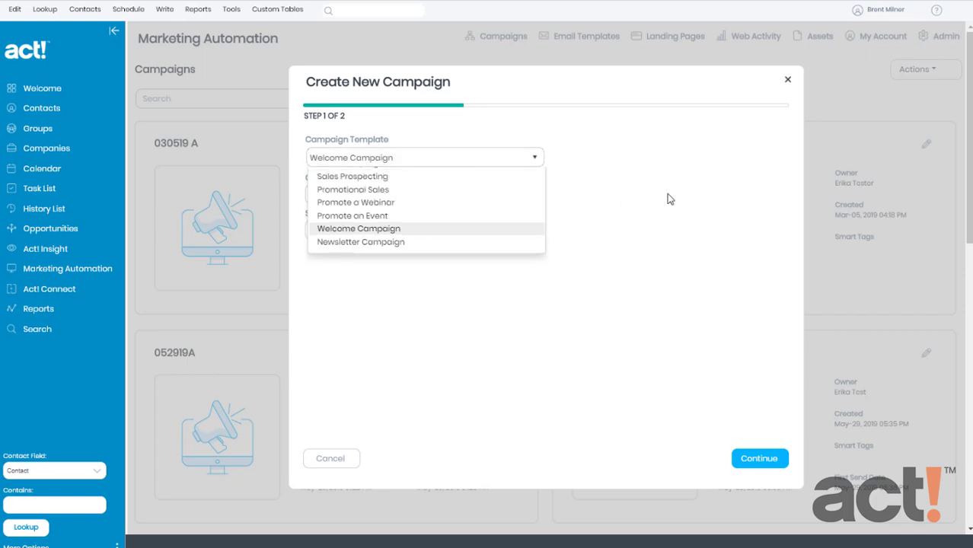
{"action": "left_click", "coordinate": [409, 195]}
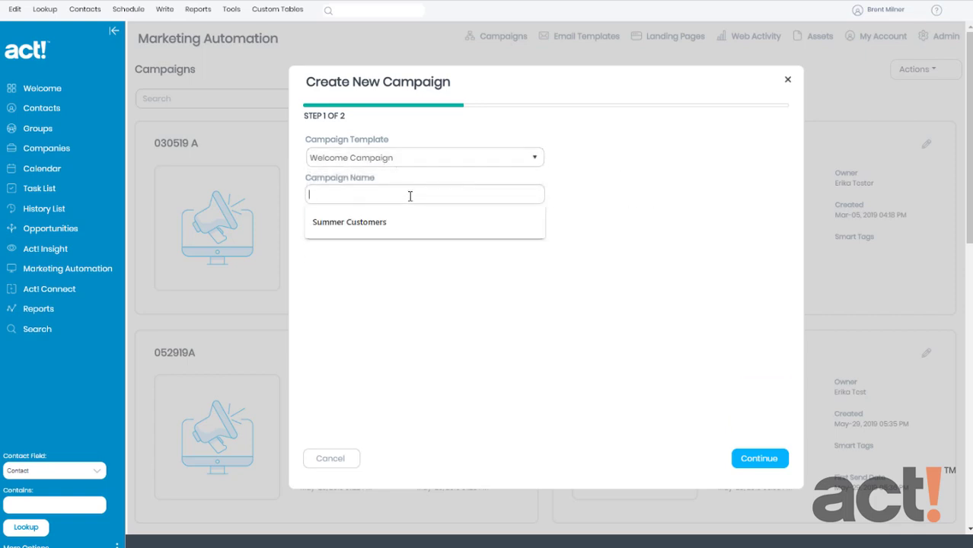
{"action": "type", "text": "Welcome New "}
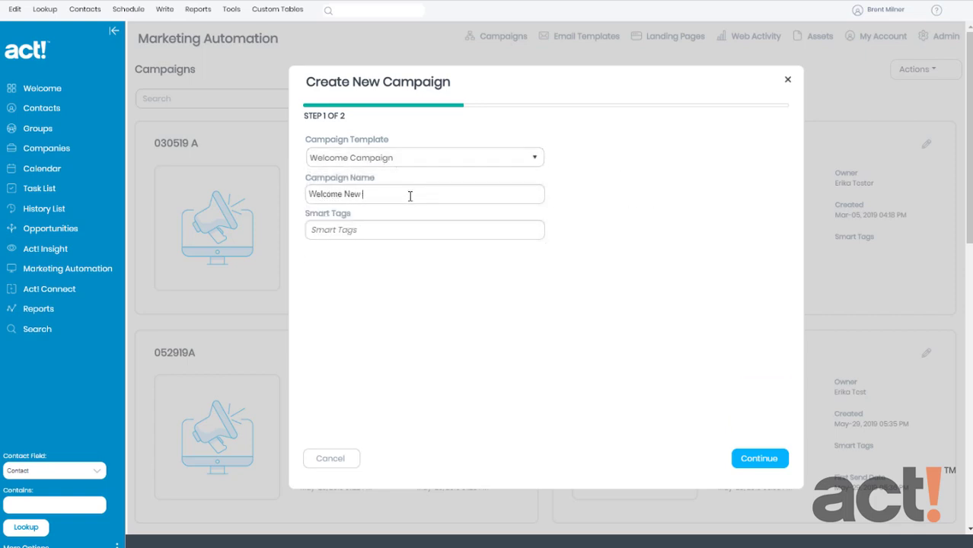
{"action": "type", "text": "Customers"}
Add the smart tags 'welcome' and 'new customers', then advance to step 2 of 2
{"action": "left_click", "coordinate": [357, 229]}
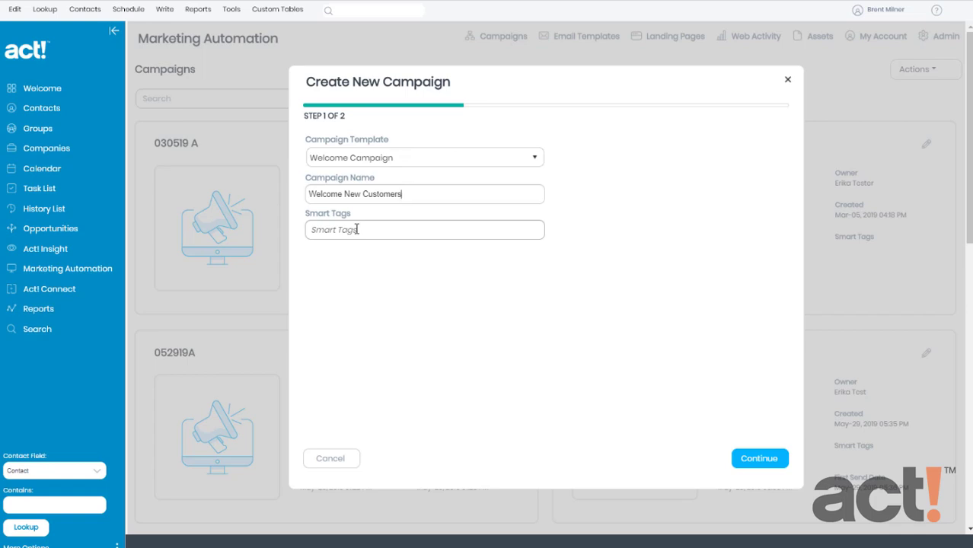
{"action": "left_click", "coordinate": [356, 229]}
{"action": "type", "text": "we"}
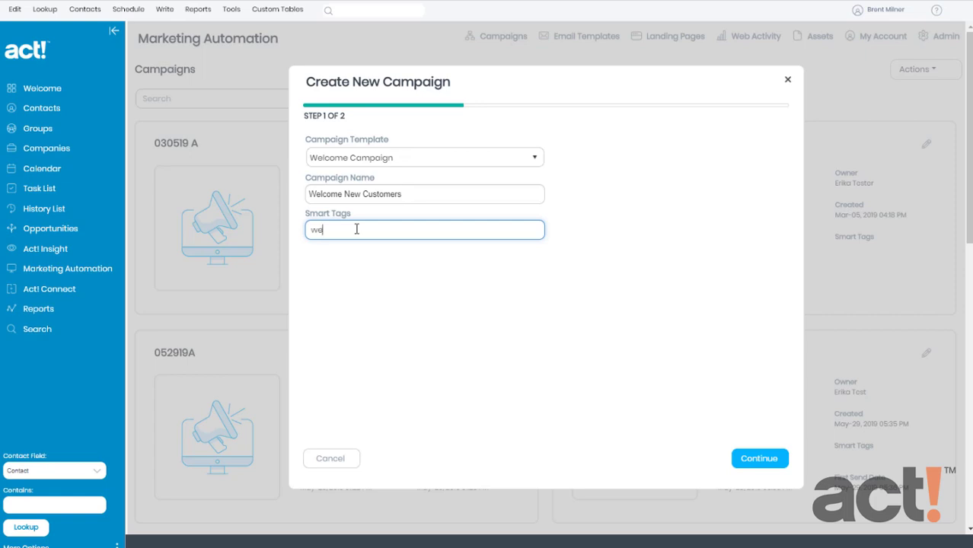
{"action": "type", "text": "lcome"}
{"action": "key", "text": "Return"}
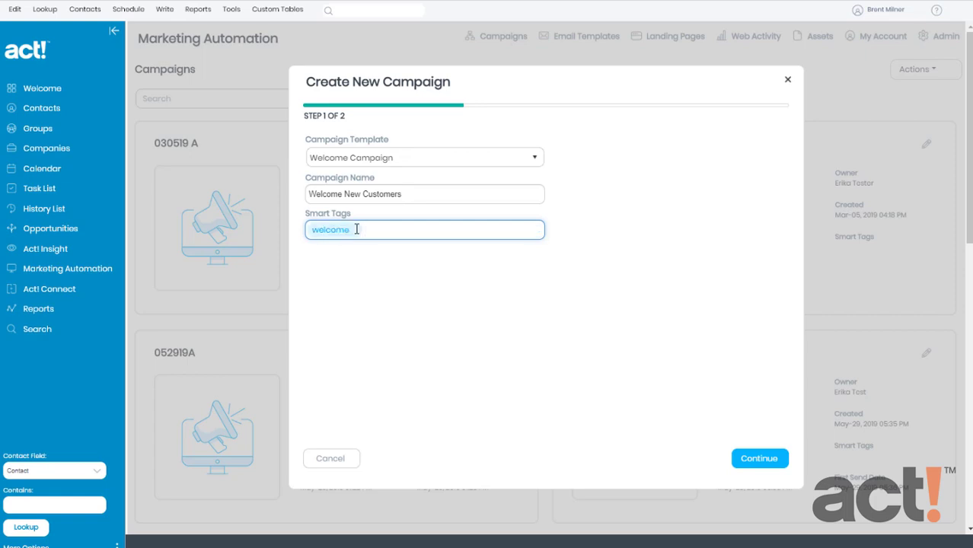
{"action": "type", "text": "new customers"}
{"action": "key", "text": "Return"}
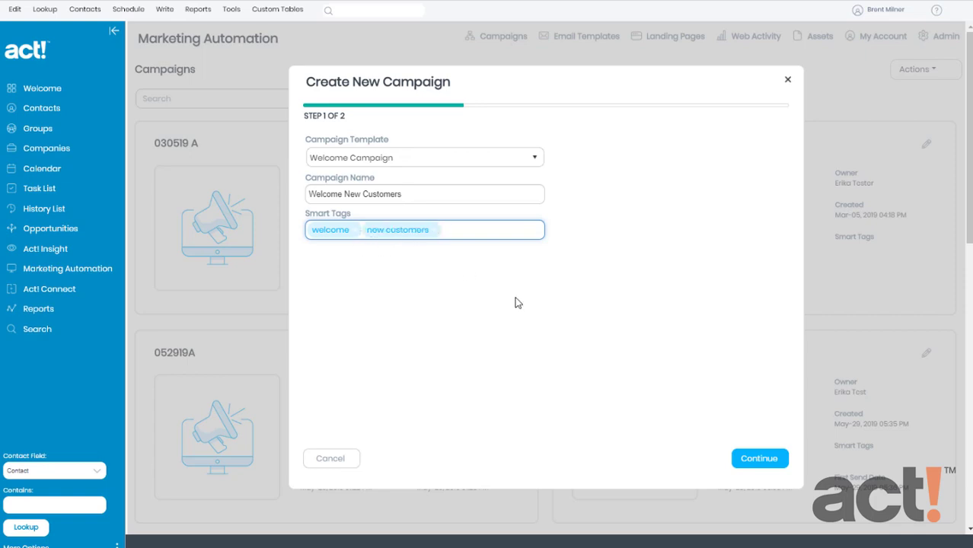
{"action": "left_click", "coordinate": [760, 457]}
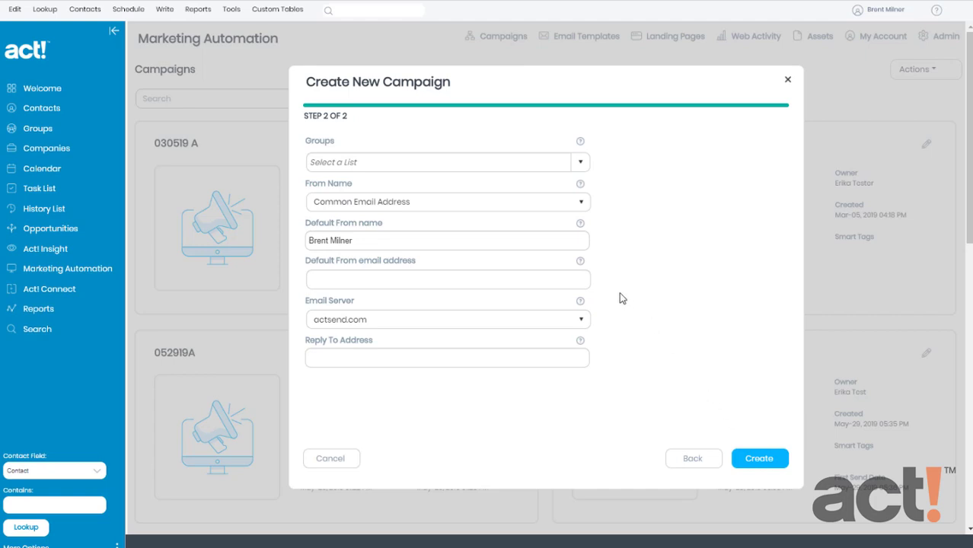
Target the Gmail Group and paste the sender's Default From e-mail address
{"action": "left_click", "coordinate": [582, 162]}
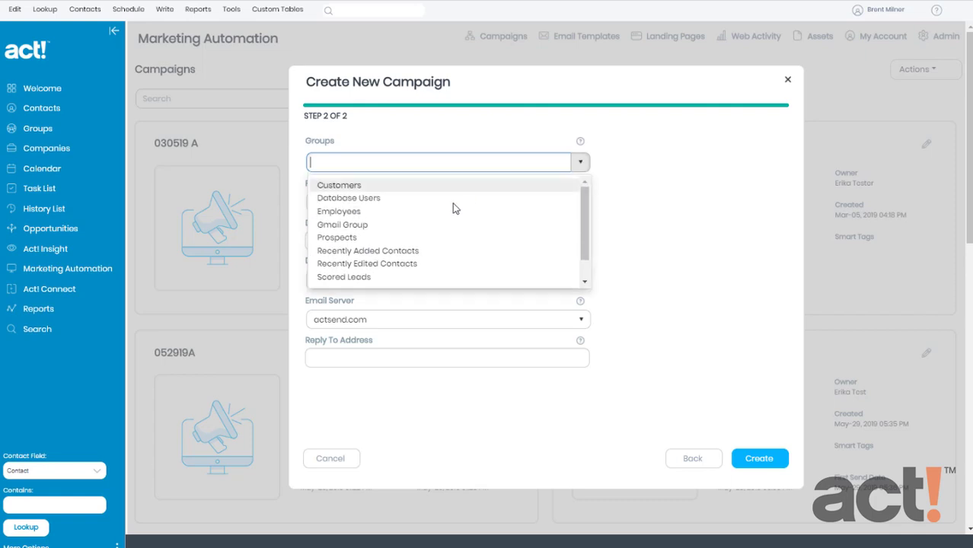
{"action": "left_click", "coordinate": [394, 228]}
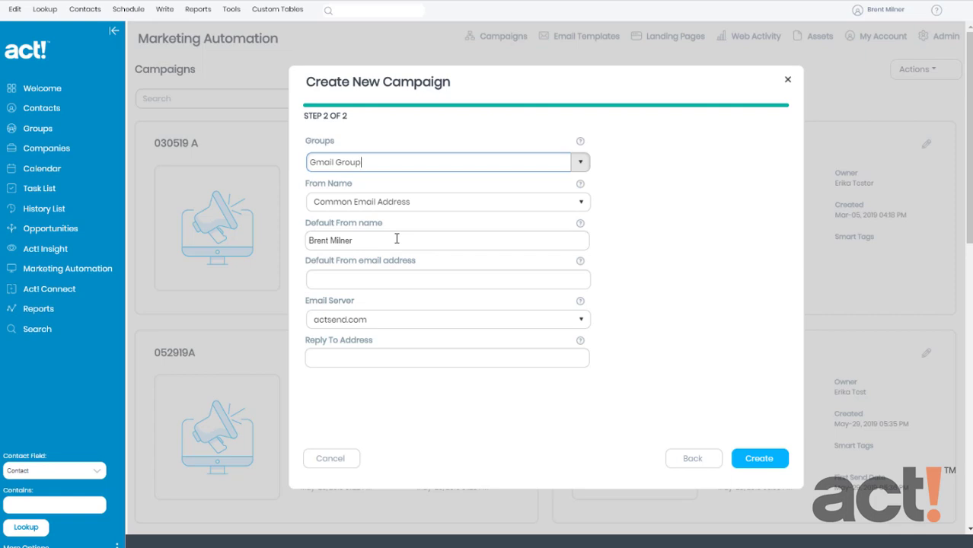
{"action": "left_click", "coordinate": [430, 277]}
{"action": "key", "text": "ctrl+v"}
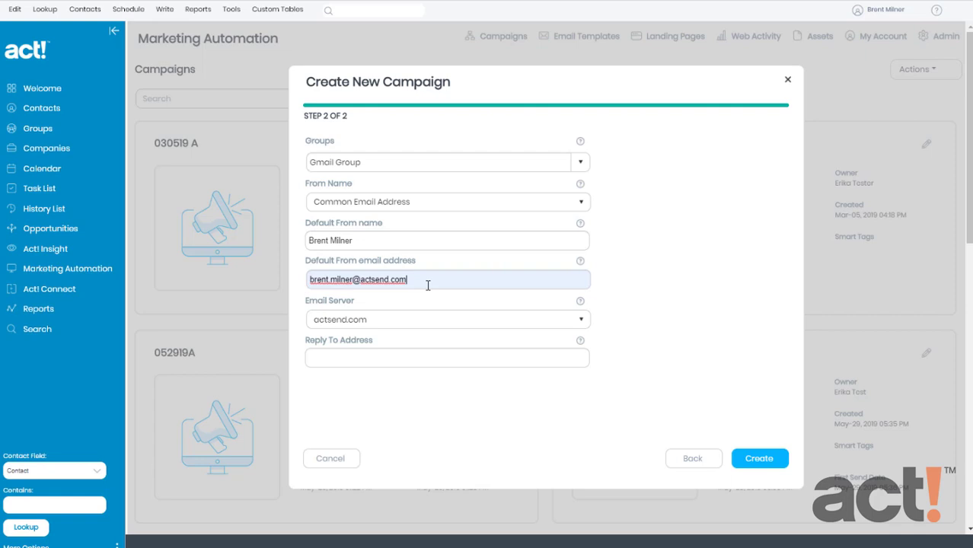
Enter the reply-to e-mail address and create the campaign
{"action": "left_click", "coordinate": [396, 355]}
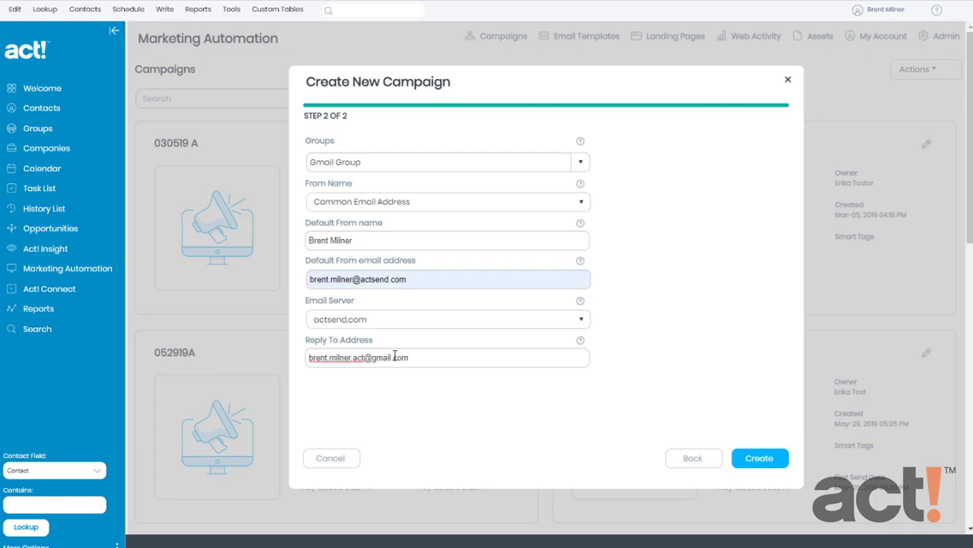
{"action": "left_click", "coordinate": [759, 460]}
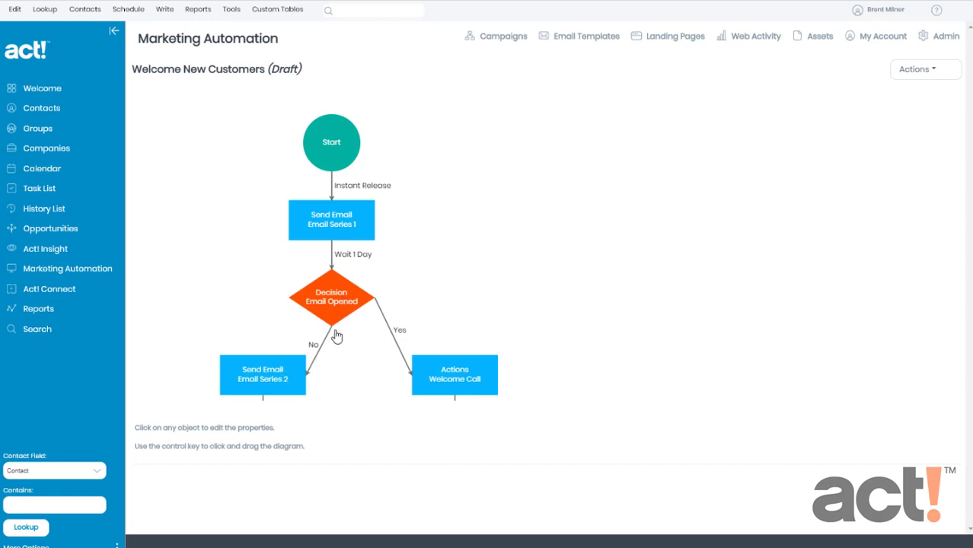
Scroll down the Welcome New Customers workflow to see the second Email Opened decision and End nodes
{"action": "scroll", "coordinate": [333, 328], "scroll_direction": "down", "scroll_amount": 3}
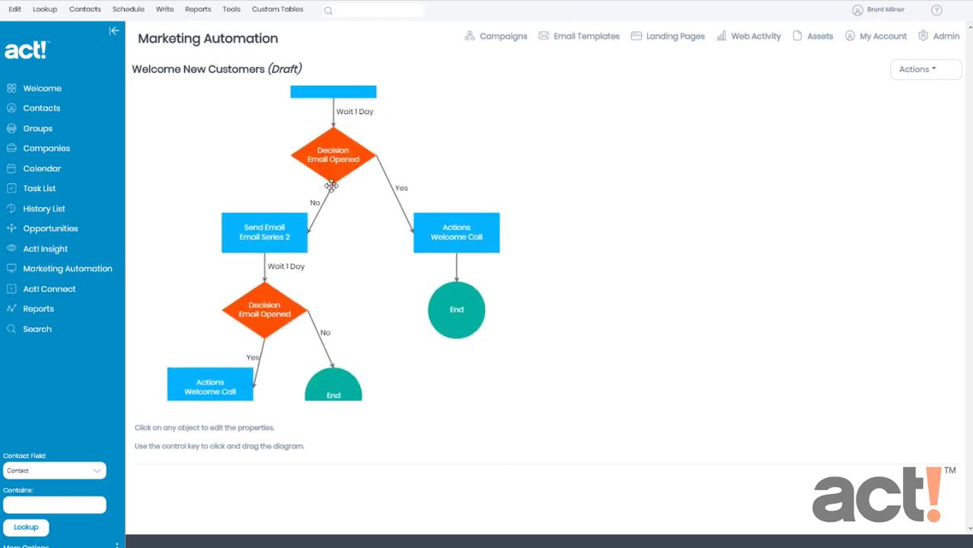